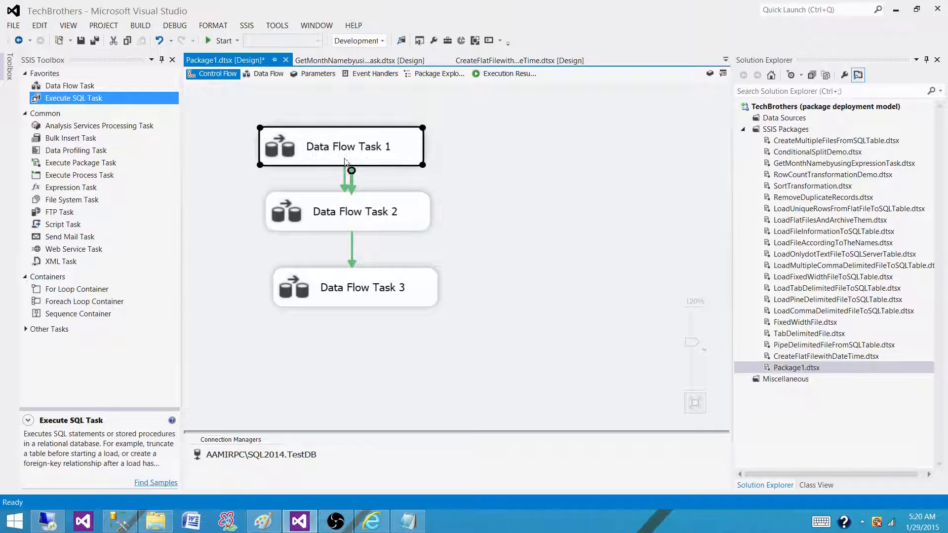
left_click(377, 210)
left_click(399, 295)
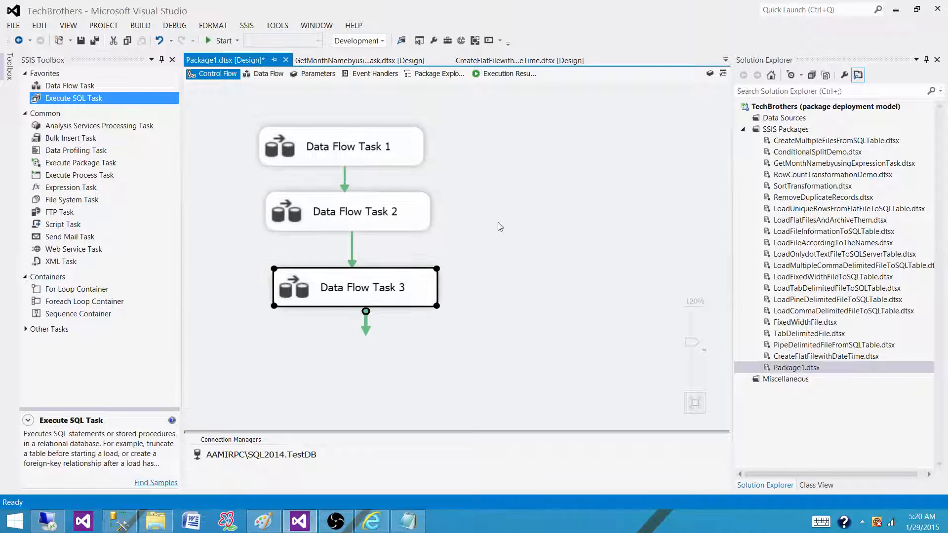
left_click(499, 224)
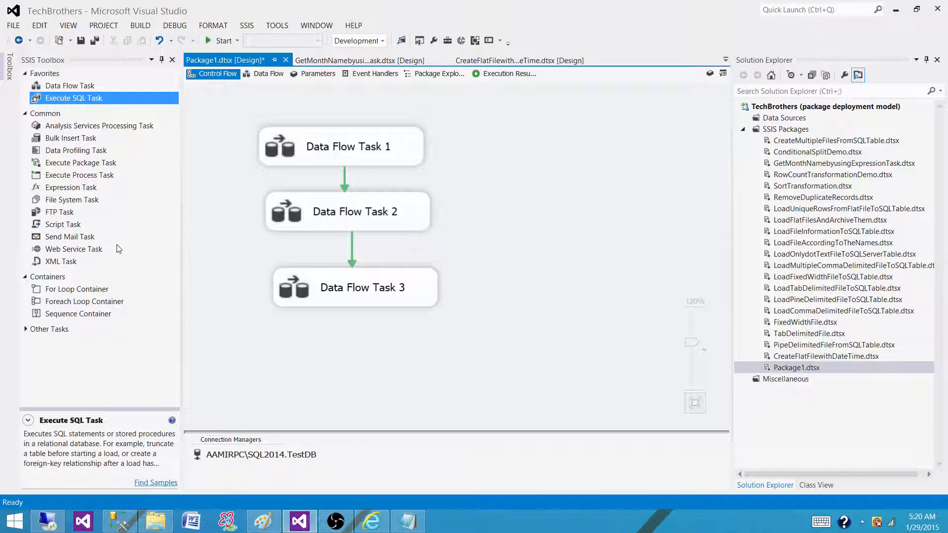
Add a Send Mail Task beside the data flow tasks and connect Data Flow Task 1 to it
left_click(313, 163)
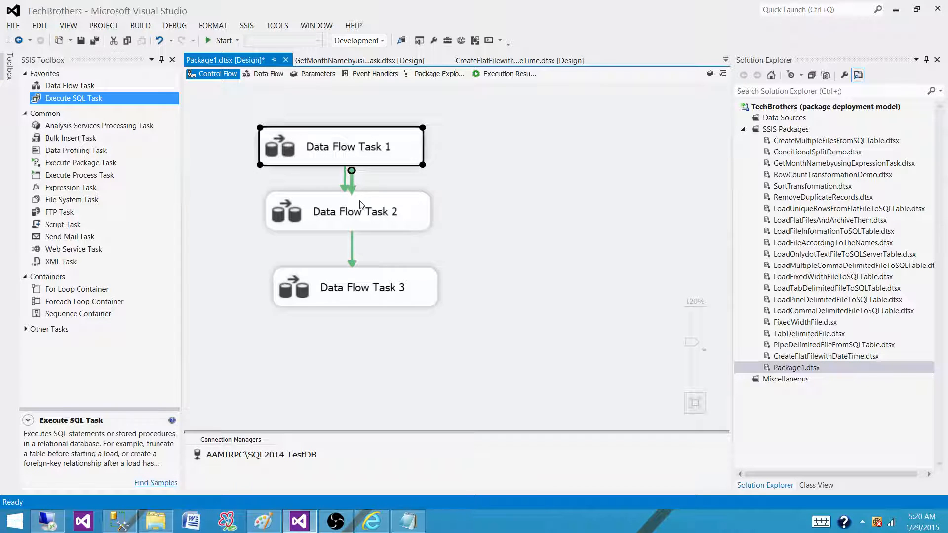
left_click(64, 237)
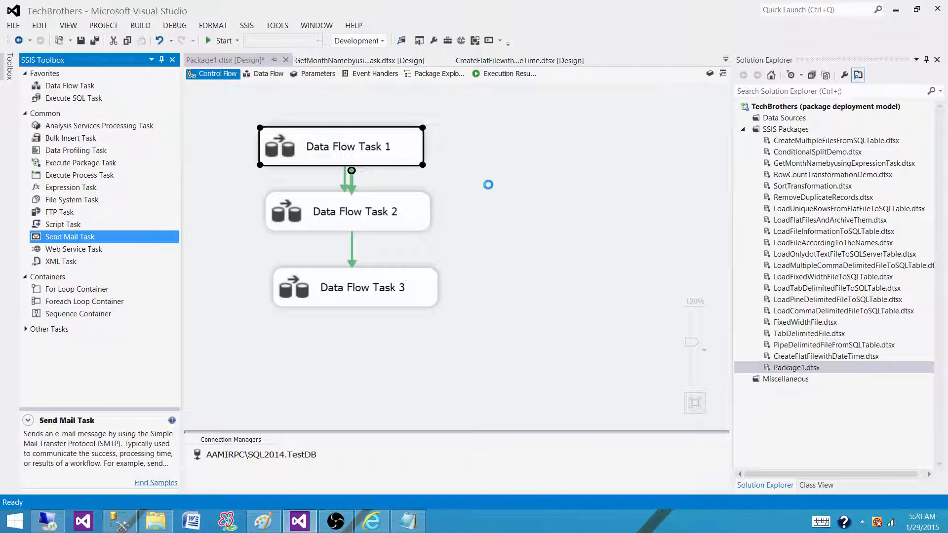
left_click(466, 160)
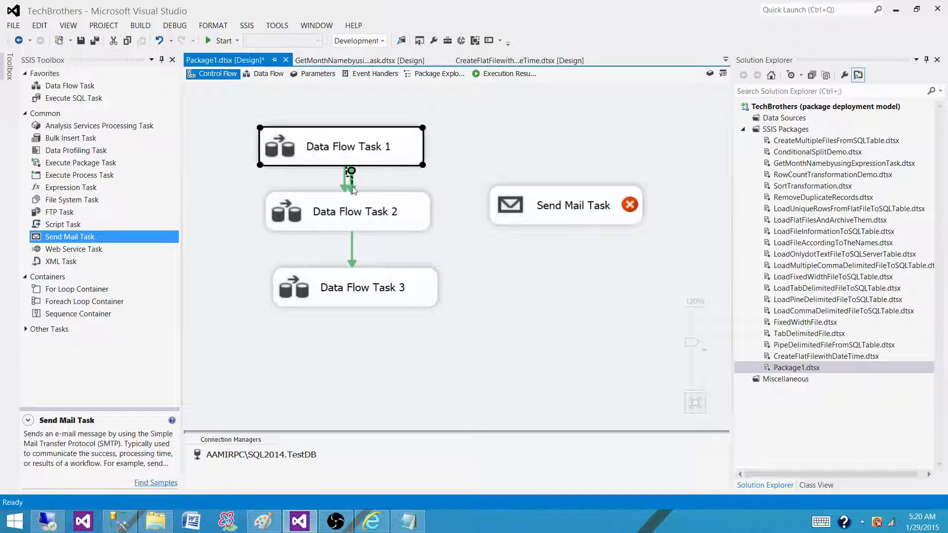
left_click_drag(351, 182, 555, 200)
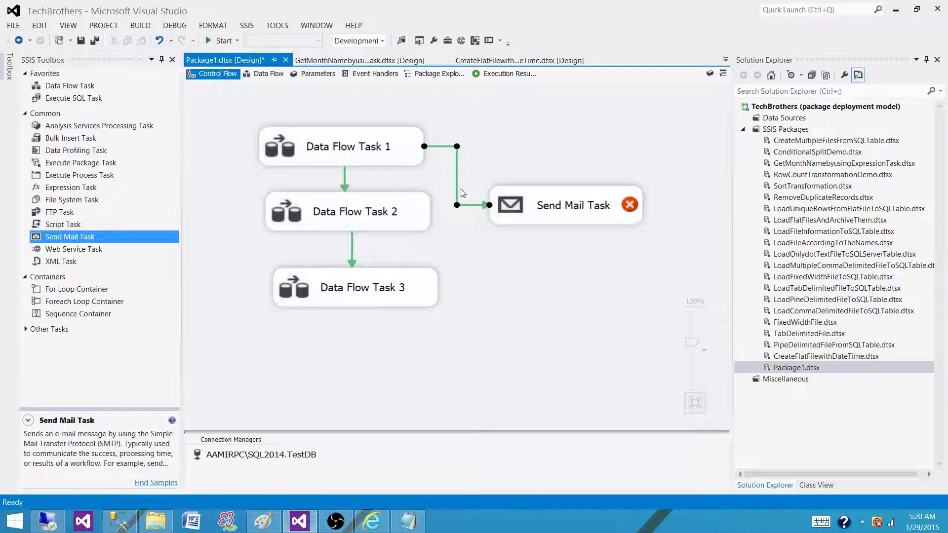
Set the precedence constraint between Data Flow Task 1 and the Send Mail Task to Failure
double_click(455, 176)
left_click(460, 221)
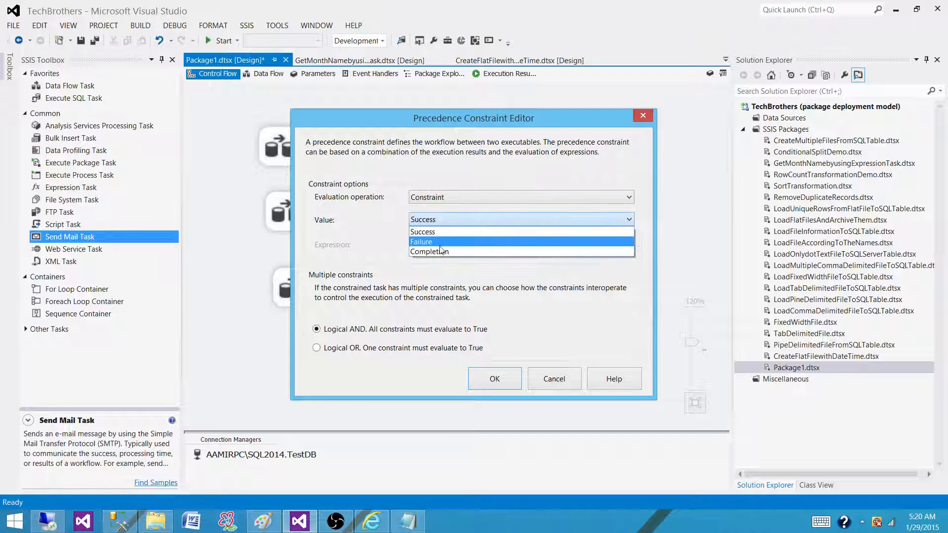
left_click(441, 244)
left_click(495, 379)
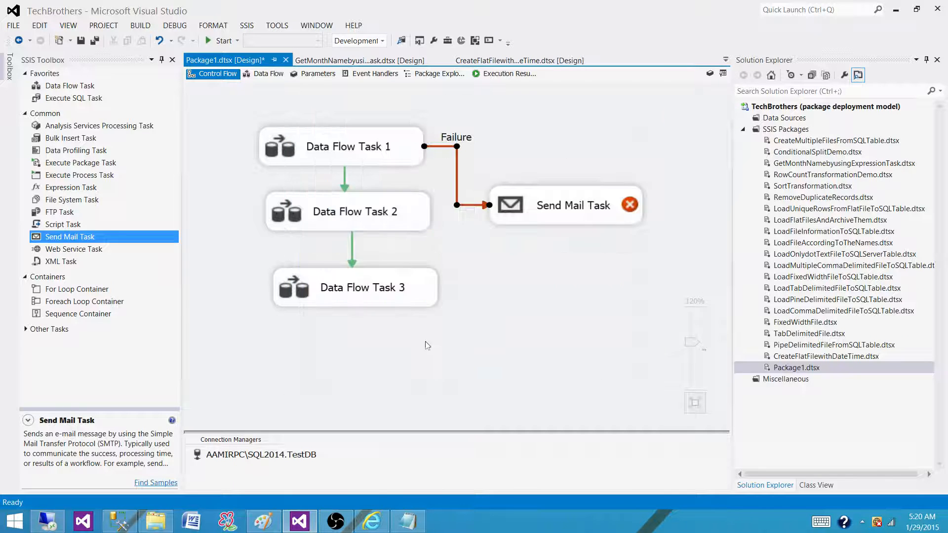
Connect Data Flow Task 2 to the Send Mail Task and set that precedence constraint's value to Failure
left_click(390, 213)
left_click_drag(359, 249, 558, 218)
double_click(557, 218)
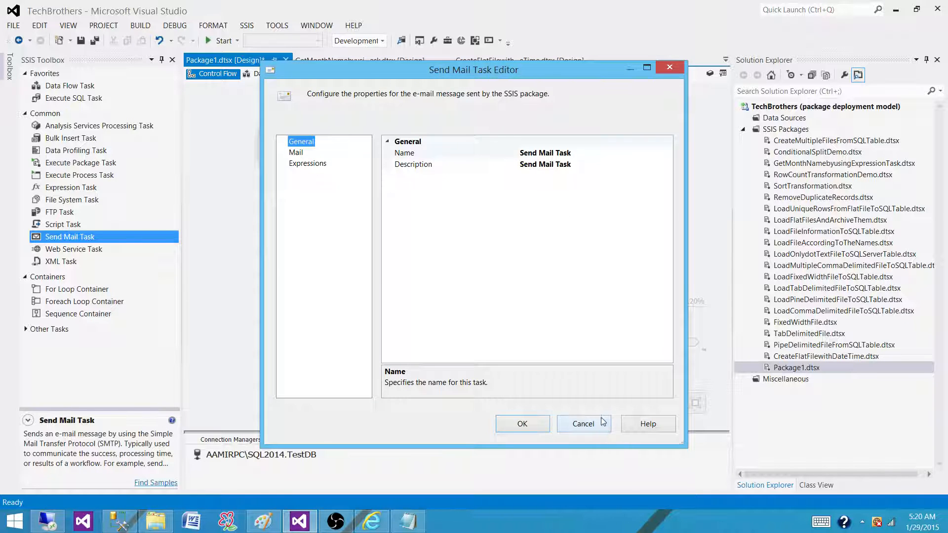
left_click(588, 422)
double_click(463, 212)
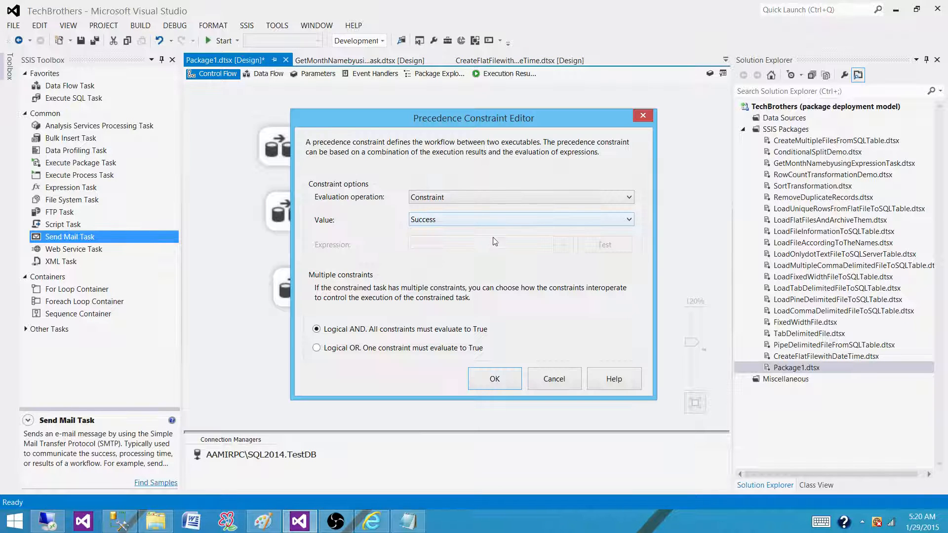
left_click(450, 220)
left_click(446, 238)
left_click(495, 378)
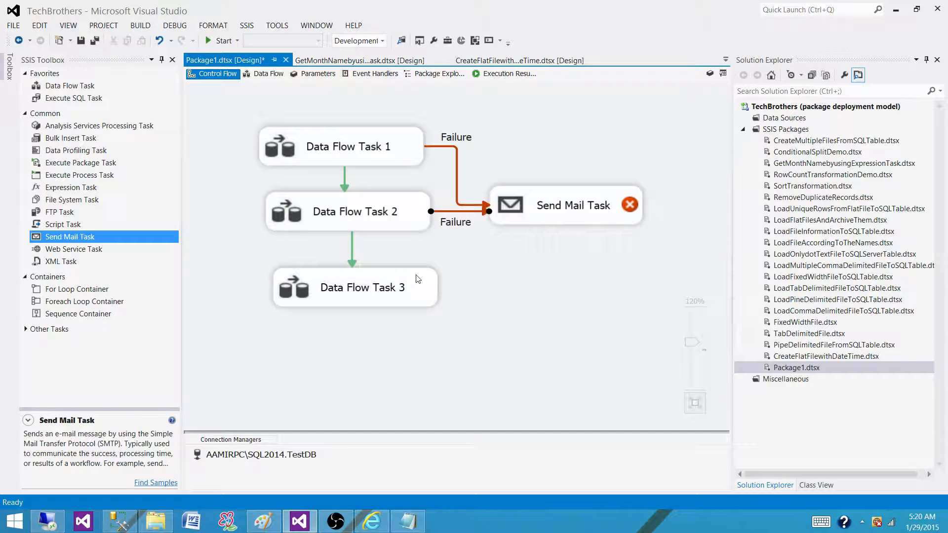
Connect Data Flow Task 3 to the Send Mail Task with a precedence constraint whose value is Failure
left_click(430, 293)
left_click_drag(365, 323, 569, 225)
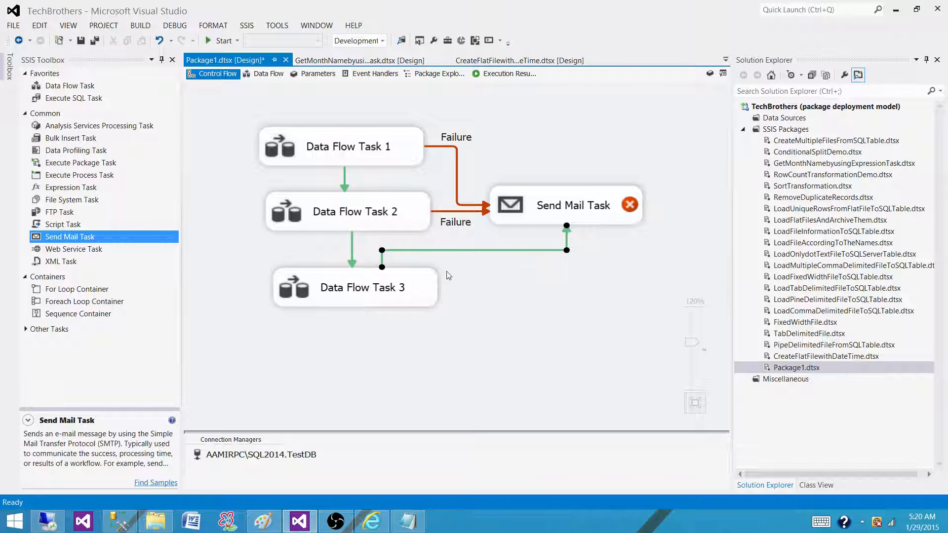
double_click(522, 250)
left_click(421, 223)
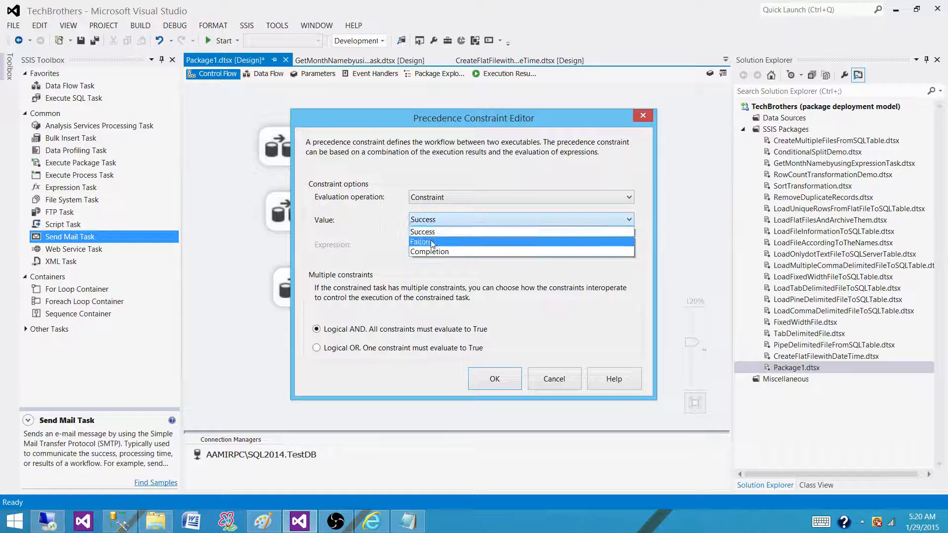
left_click(426, 235)
left_click(501, 377)
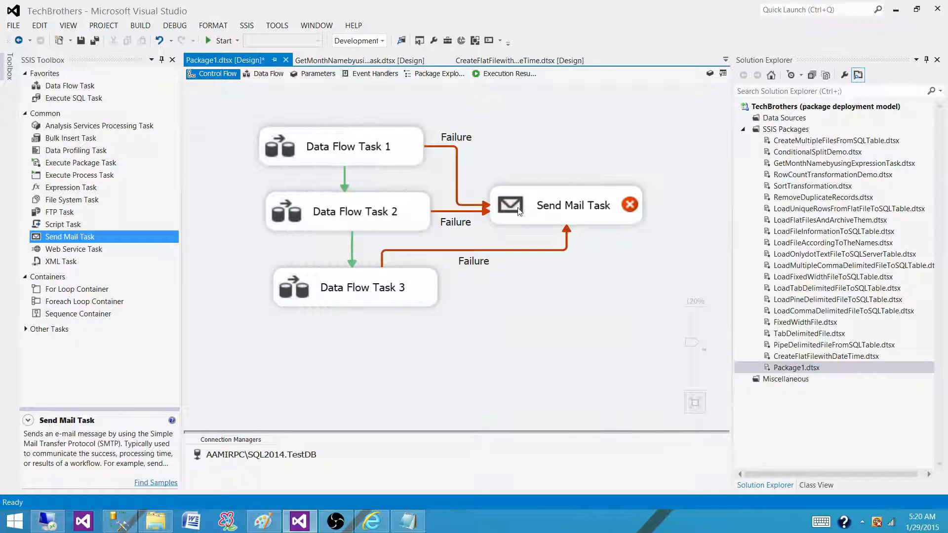
Move the Send Mail Task slightly away from the data flow tasks and switch its incoming failure constraints to Logical OR
left_click_drag(569, 213, 598, 201)
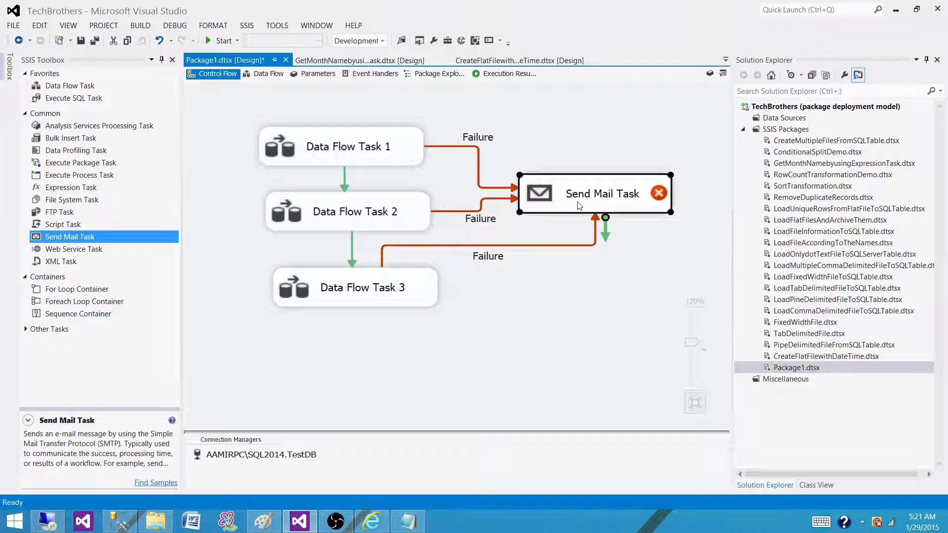
mouse_move(607, 207)
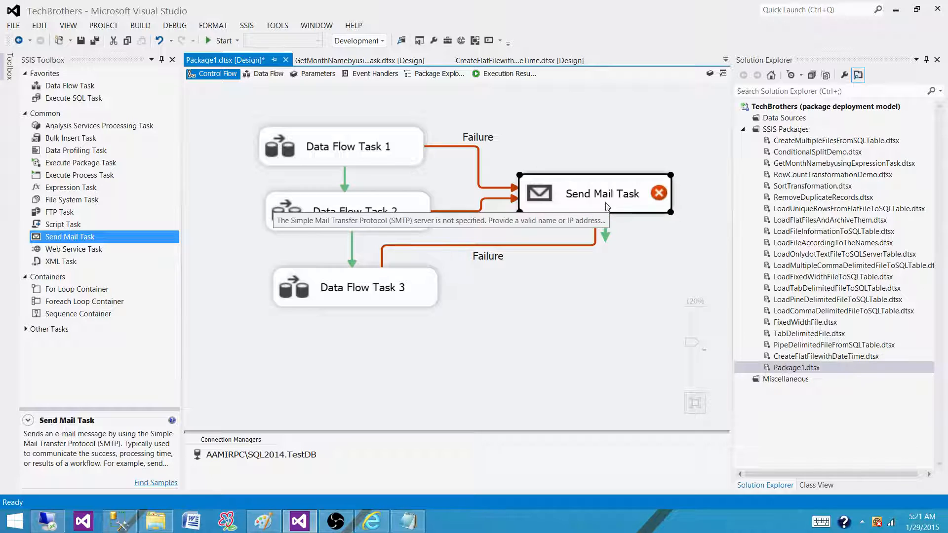
left_click(479, 151)
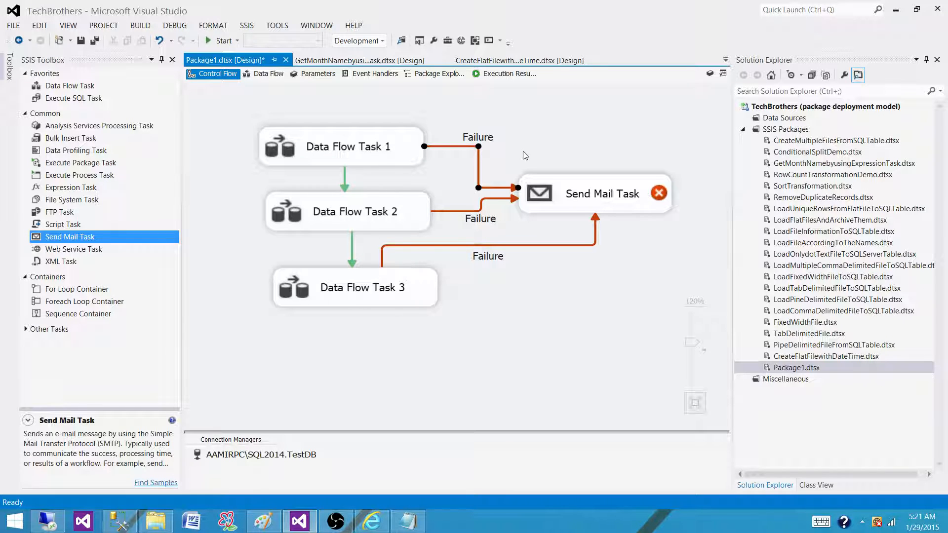
double_click(479, 161)
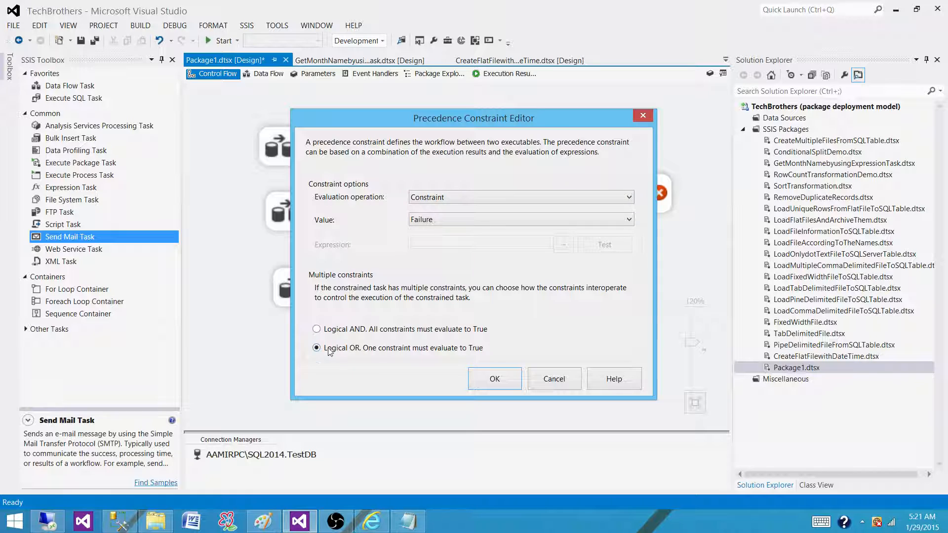
left_click(494, 381)
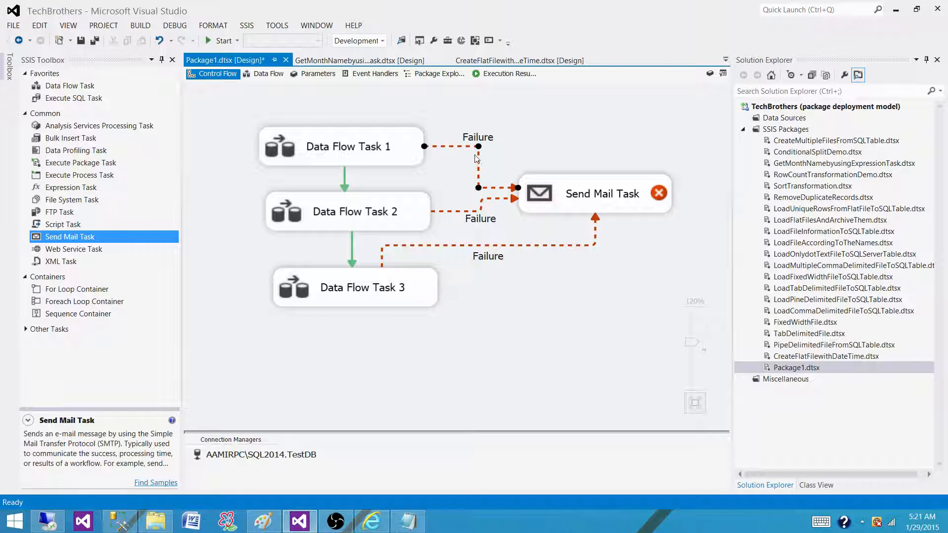
left_click_drag(560, 187, 572, 174)
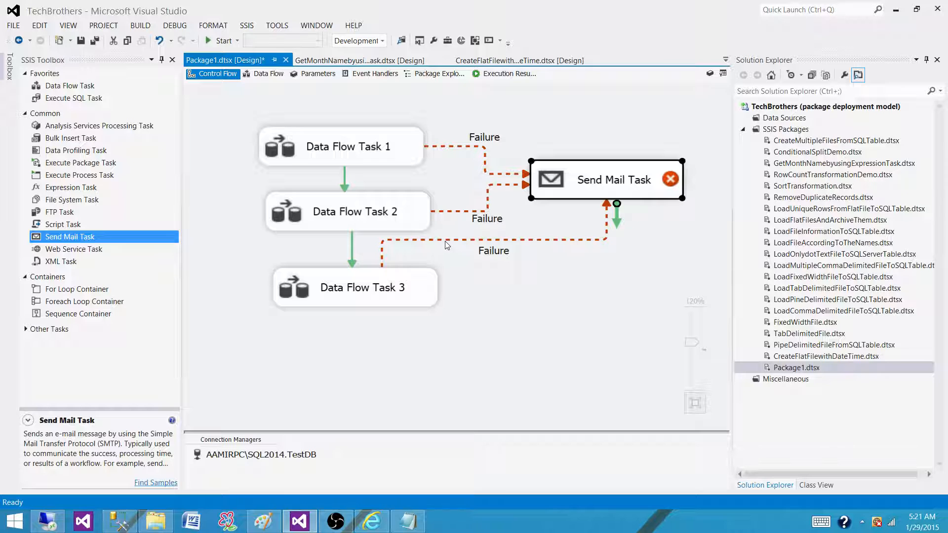
left_click(365, 147)
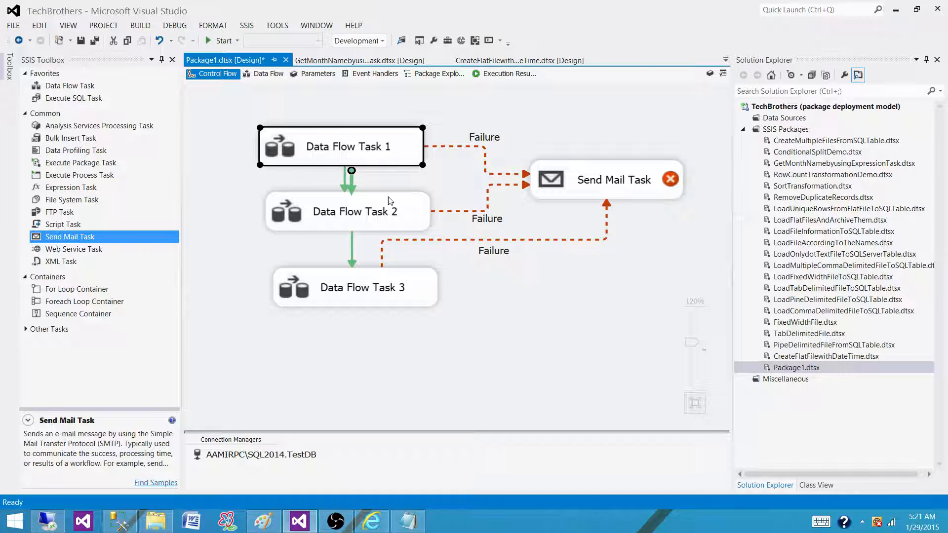
left_click(476, 149)
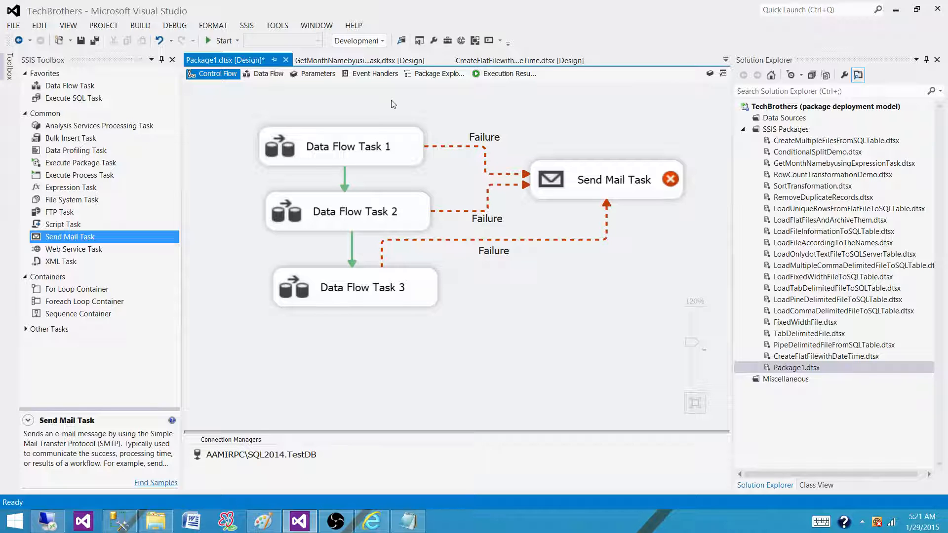
Review the event handlers available for Data Flow Task 3 and return to the control flow
left_click(374, 73)
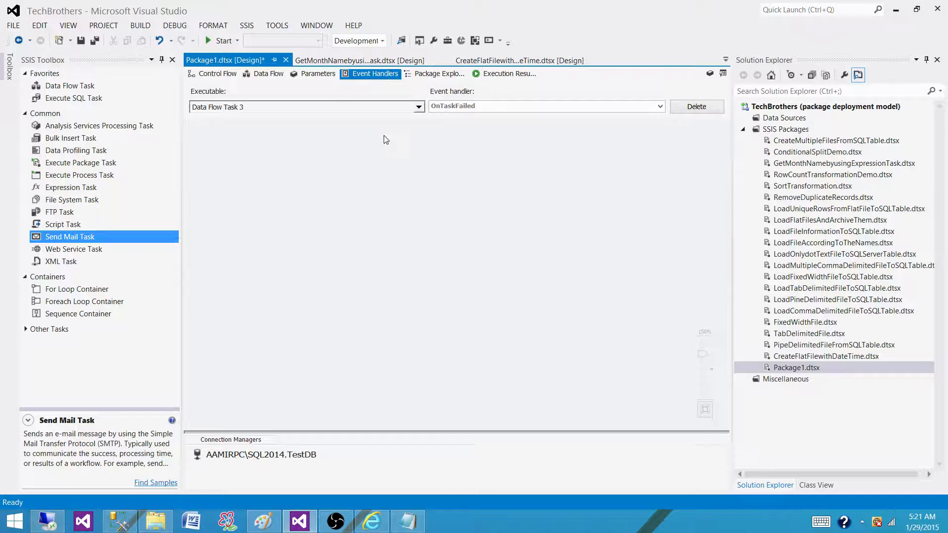
left_click(446, 106)
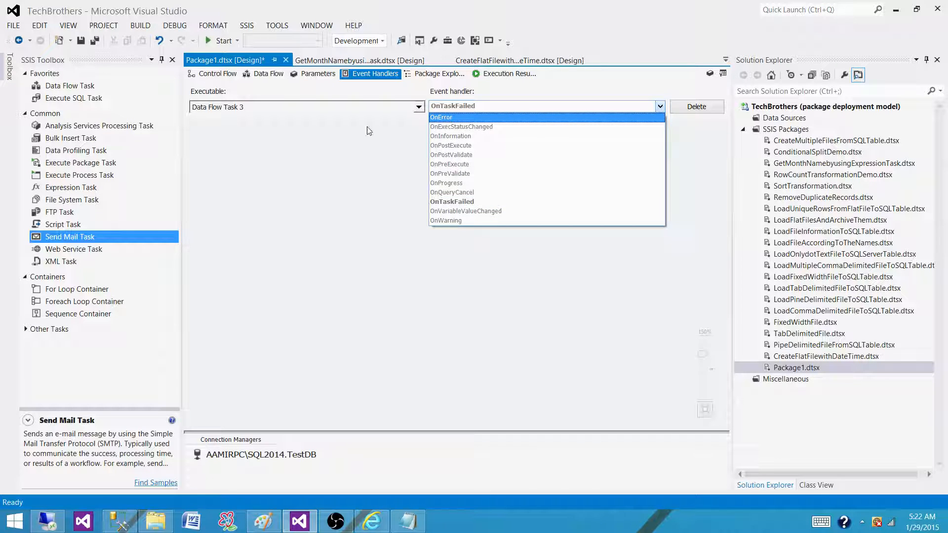
left_click(224, 78)
left_click(233, 77)
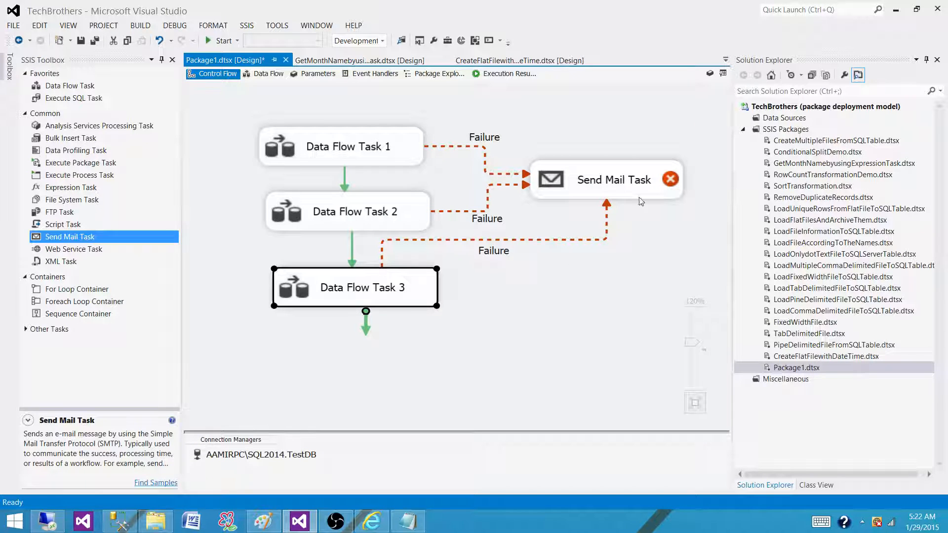
Display the package's event handlers with Package1 chosen as the executable
left_click(375, 74)
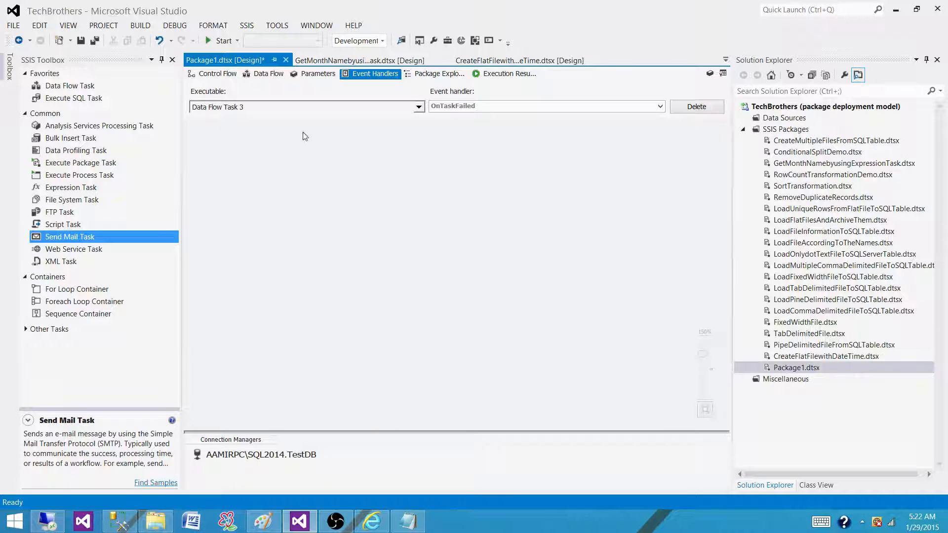
left_click(424, 108)
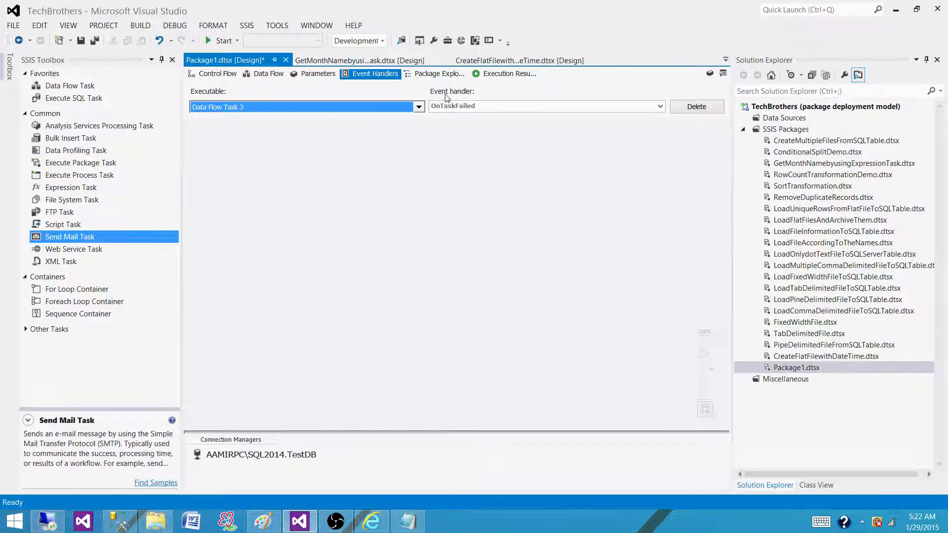
left_click(236, 128)
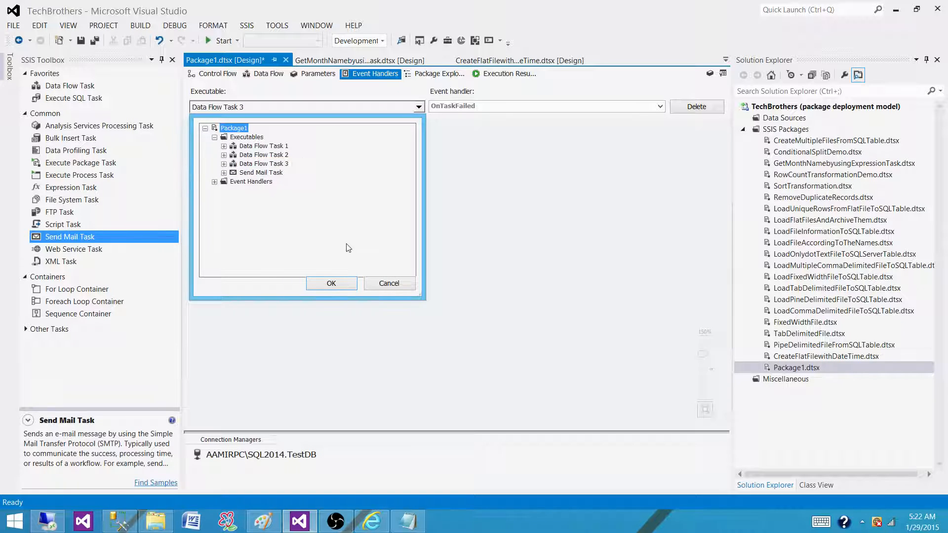
left_click(332, 283)
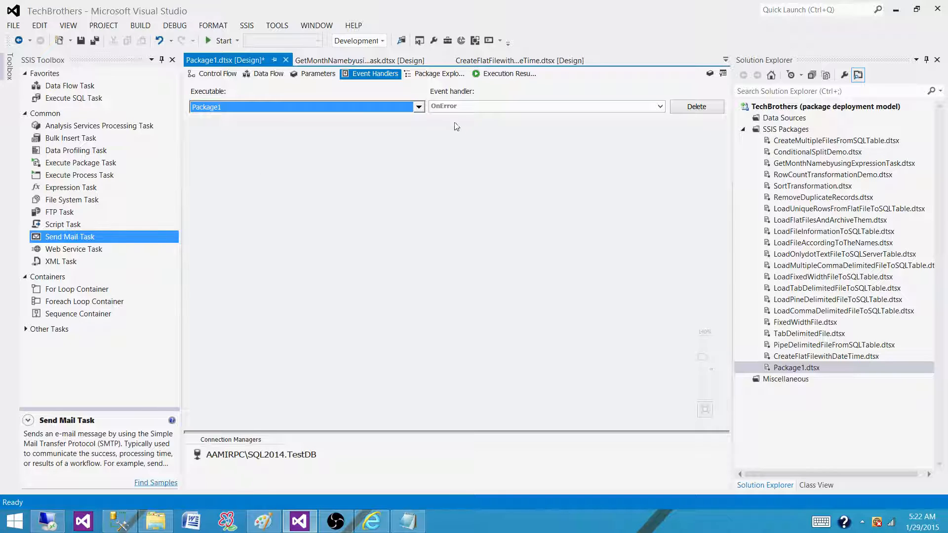
Examine the list of events available for Package1, keeping OnError selected, and return to the control flow
left_click(458, 107)
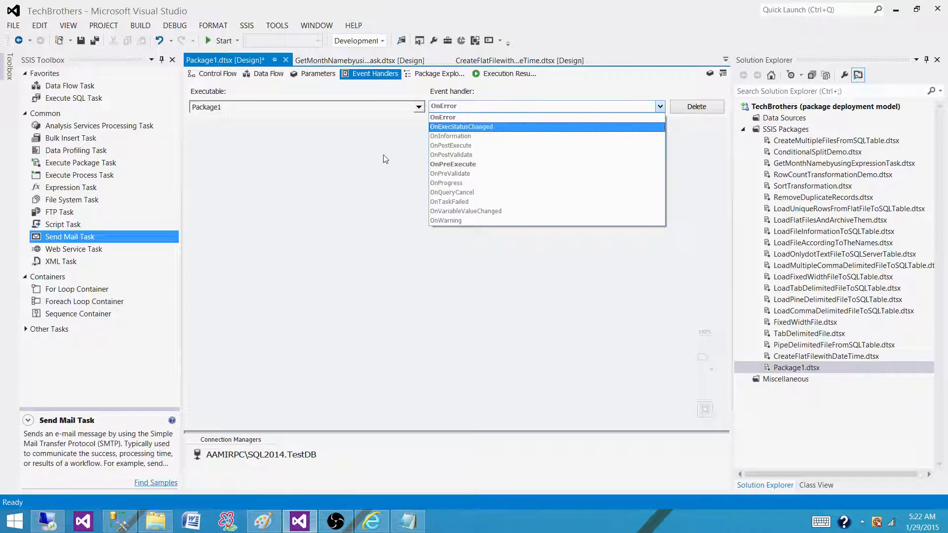
left_click(345, 210)
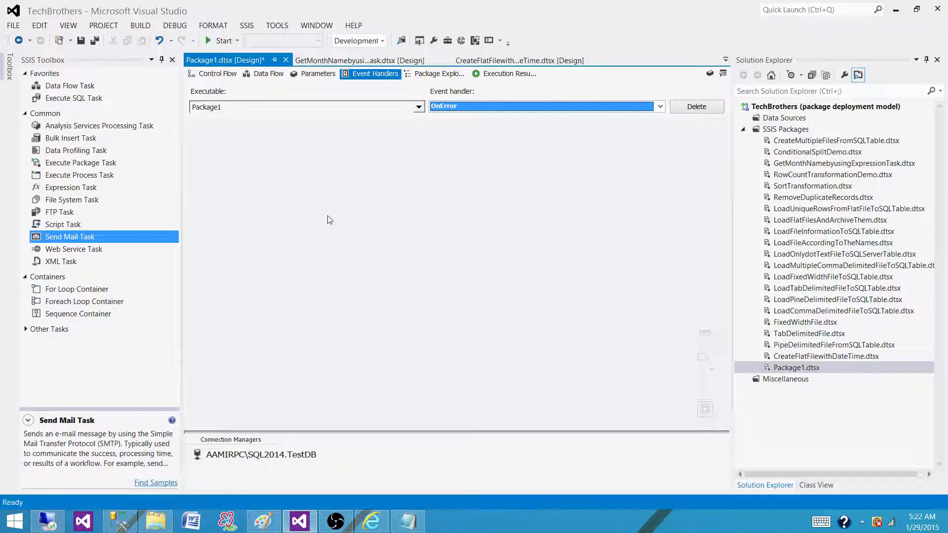
left_click(450, 110)
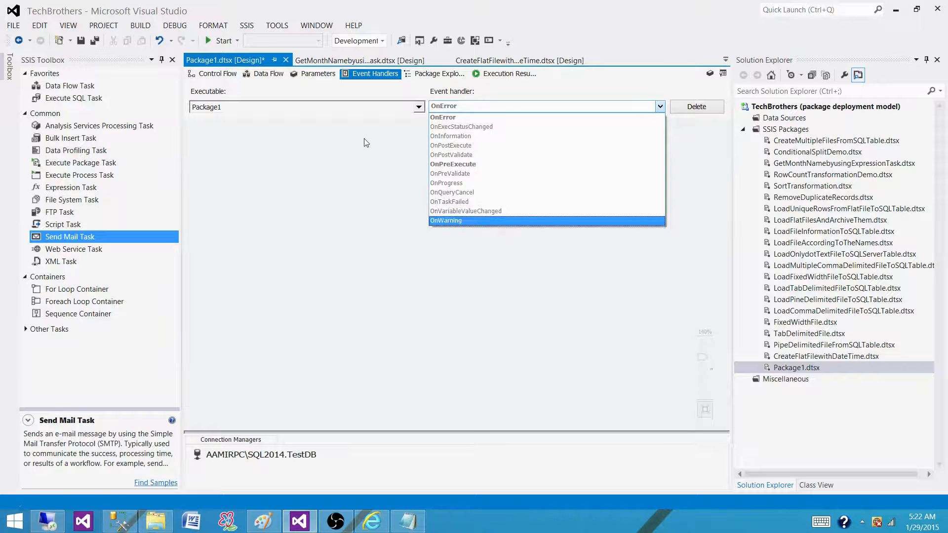
left_click(341, 152)
left_click(215, 73)
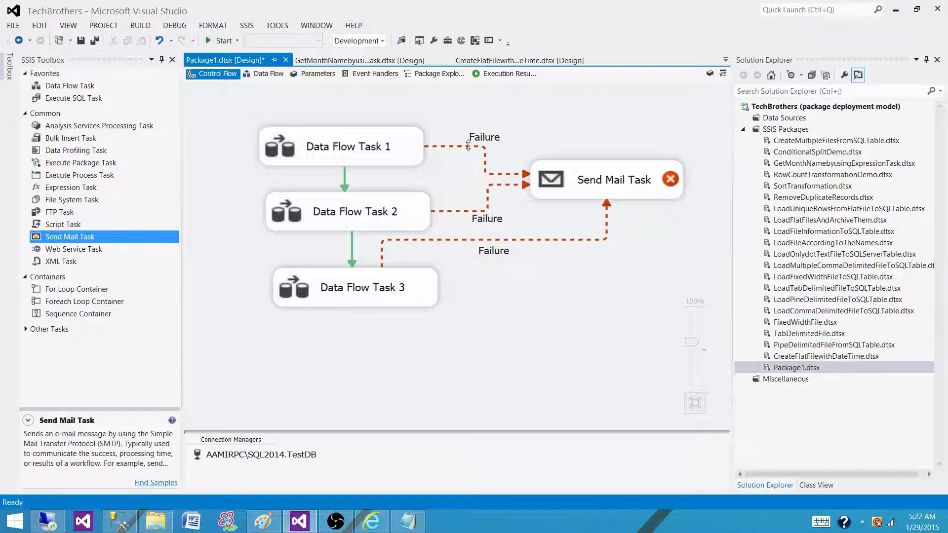
left_click(368, 151)
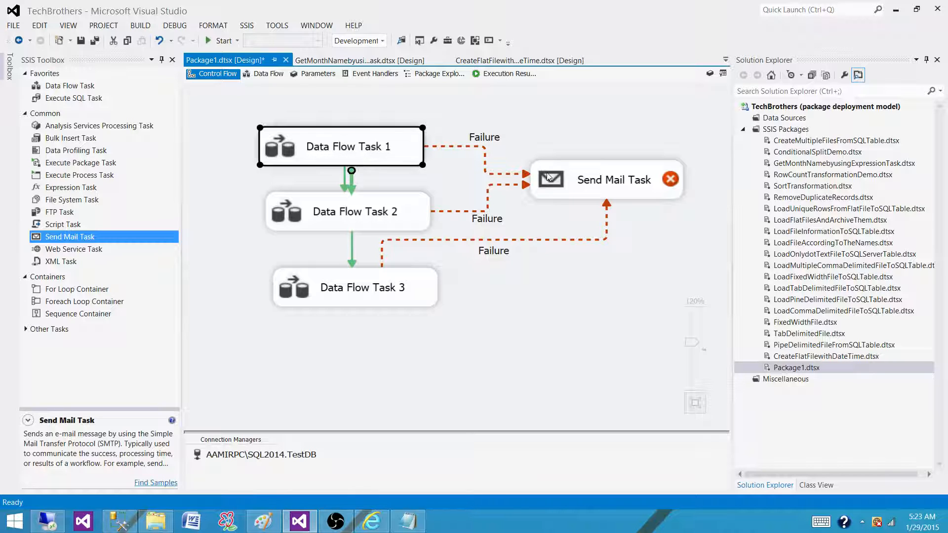
left_click(573, 177)
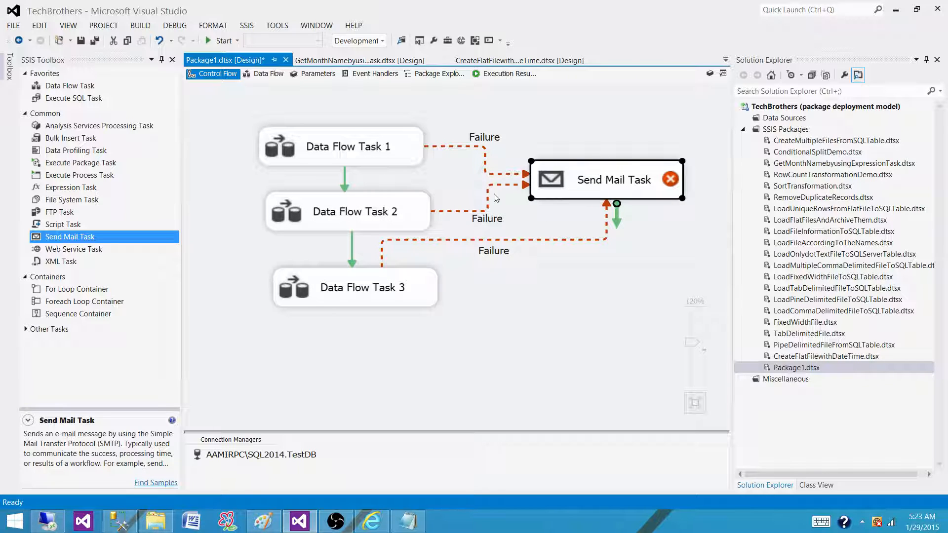
Review the event handlers available for Data Flow Task 1, keeping OnTaskFailed selected, and return to the control flow
left_click(353, 143)
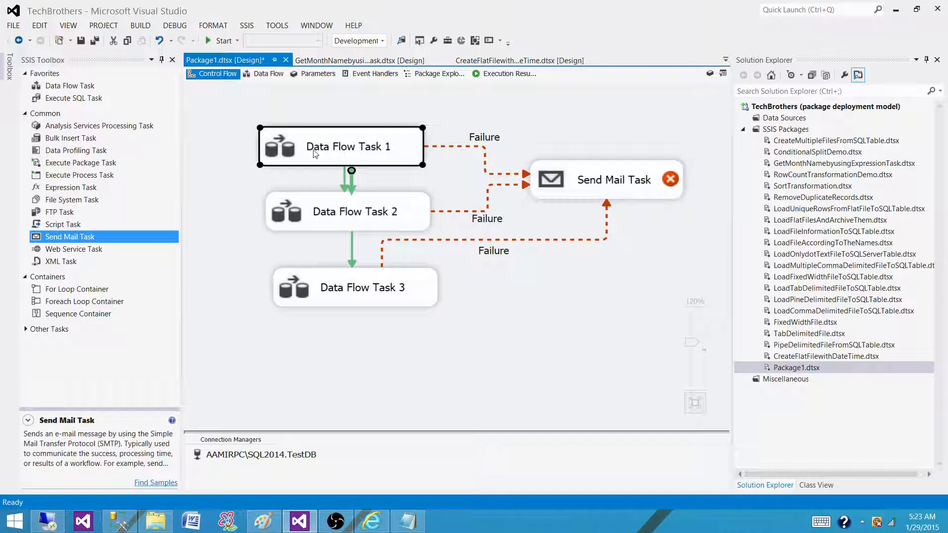
left_click(374, 73)
left_click(466, 108)
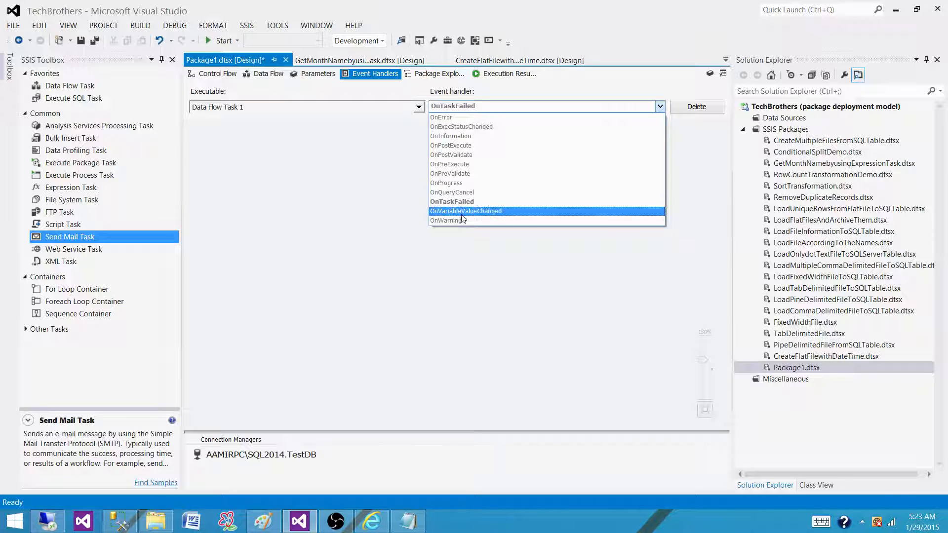
left_click(381, 186)
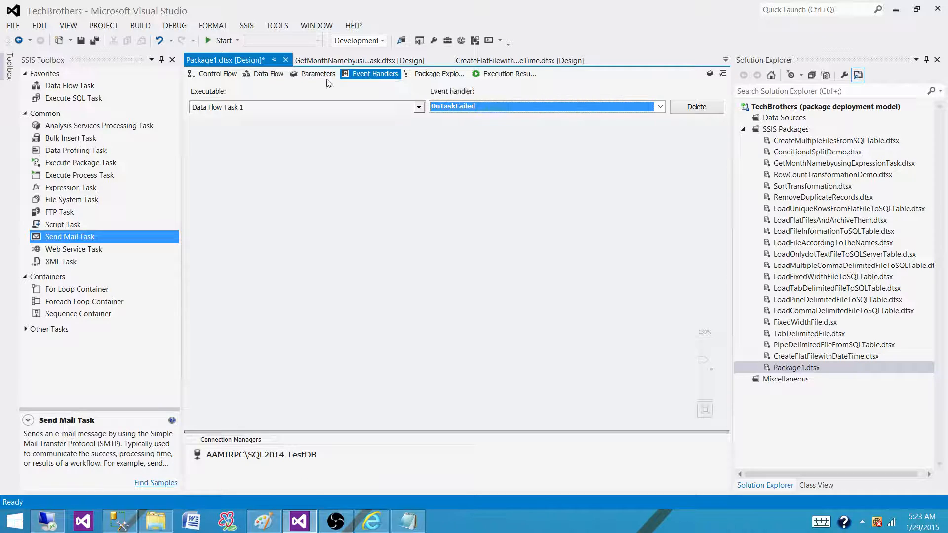
left_click(224, 73)
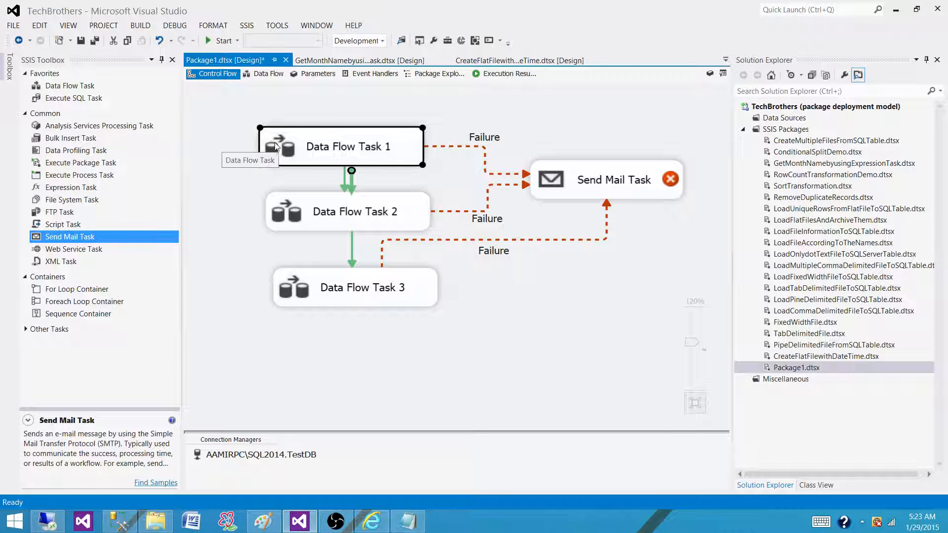
left_click(371, 74)
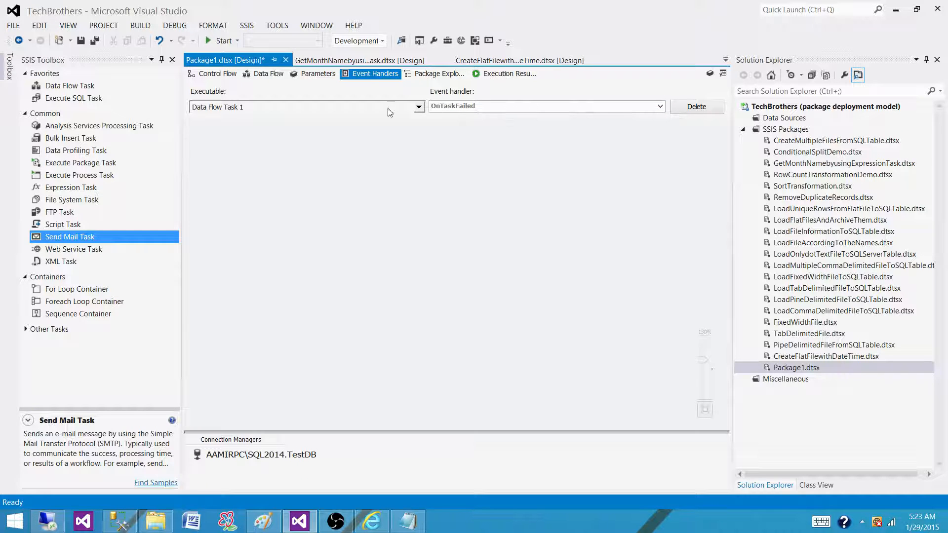
left_click(236, 75)
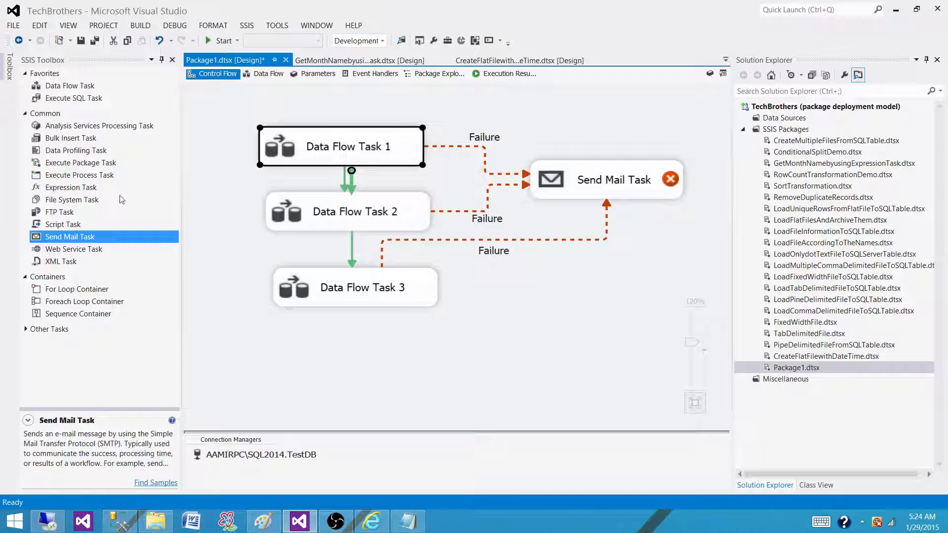
Add an Execute SQL Task to the control flow and place it below Data Flow Task 3
left_click(67, 101)
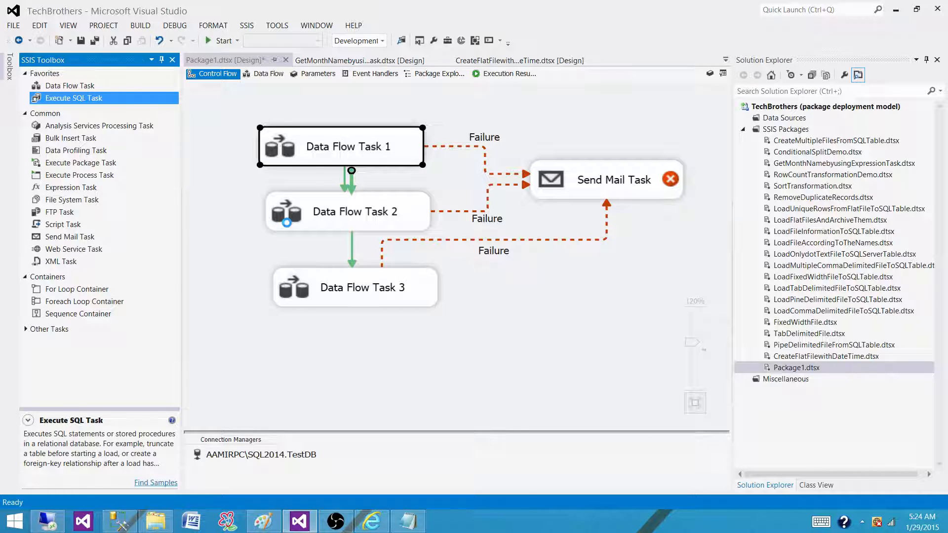
left_click(287, 271)
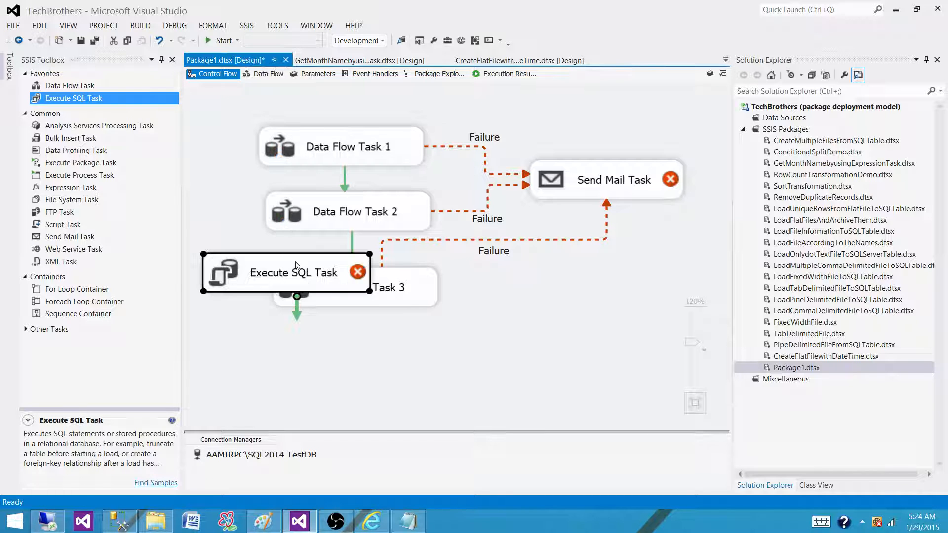
left_click_drag(302, 269, 328, 357)
Connect Data Flow Task 2 and Data Flow Task 3 to the Execute SQL Task with success constraints
left_click(344, 220)
left_click_drag(358, 230, 290, 372)
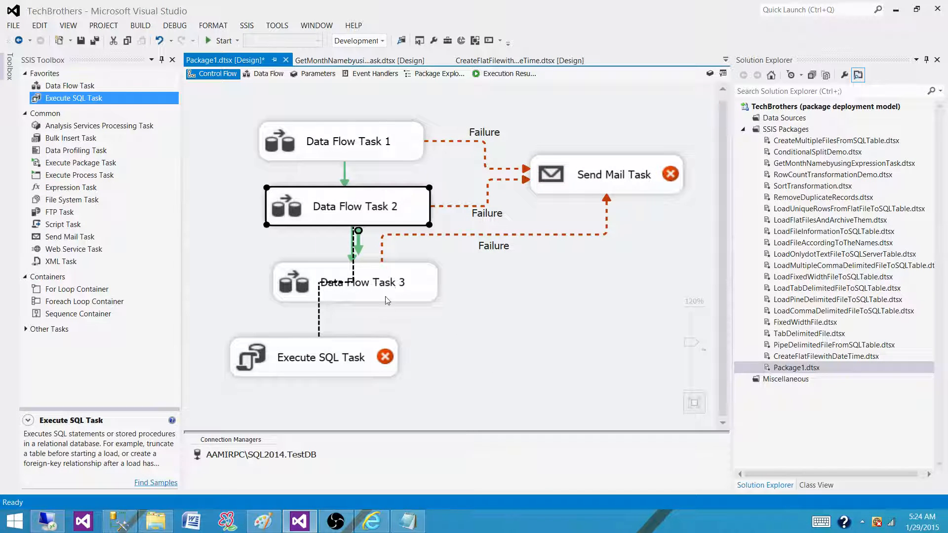
left_click(386, 297)
left_click_drag(366, 307, 297, 355)
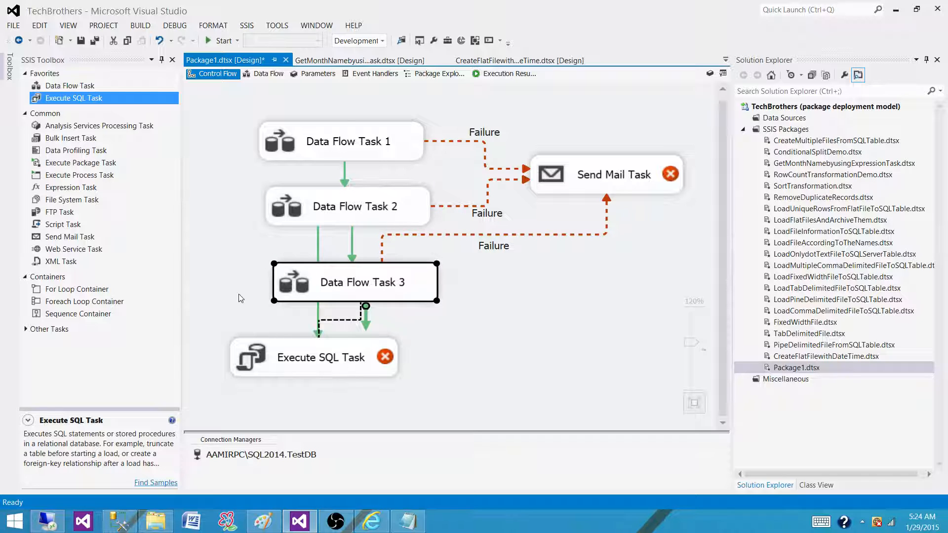
left_click(457, 359)
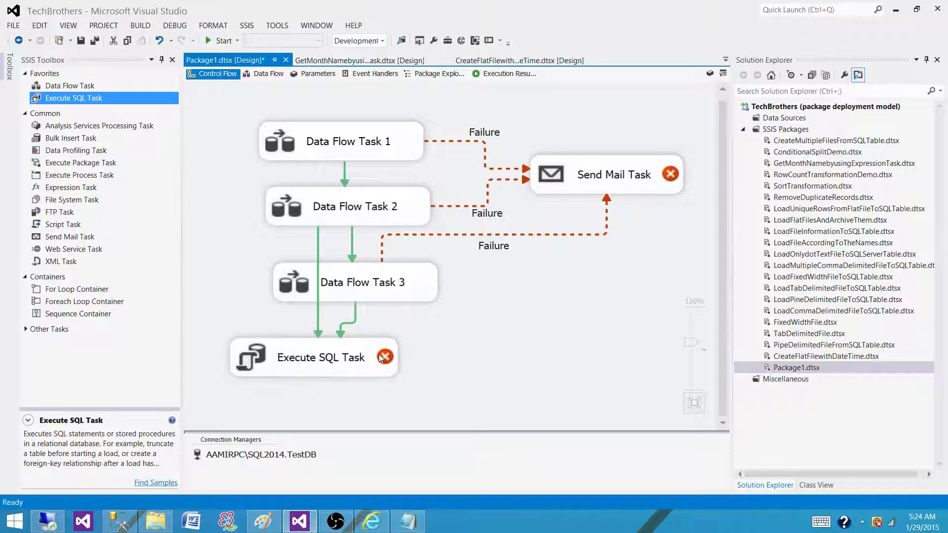
Move the Execute SQL Task to the left of the data flow tasks and view its general properties without changing them
left_click(379, 355)
left_click_drag(388, 353, 250, 252)
left_click(432, 341)
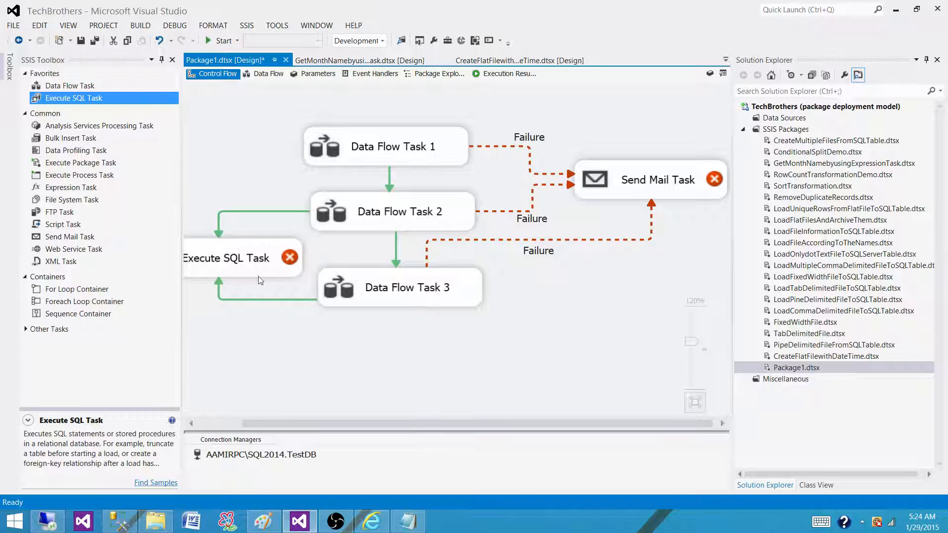
double_click(283, 258)
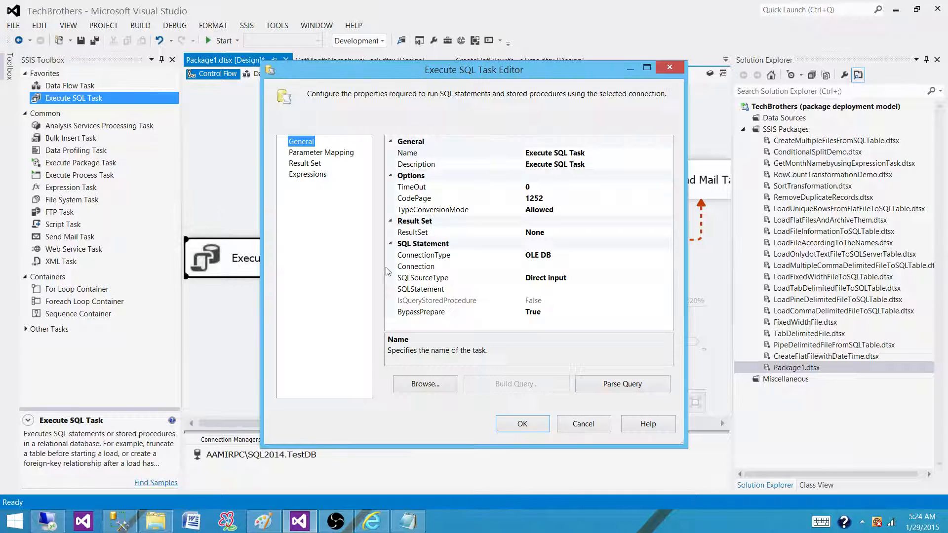
left_click(565, 427)
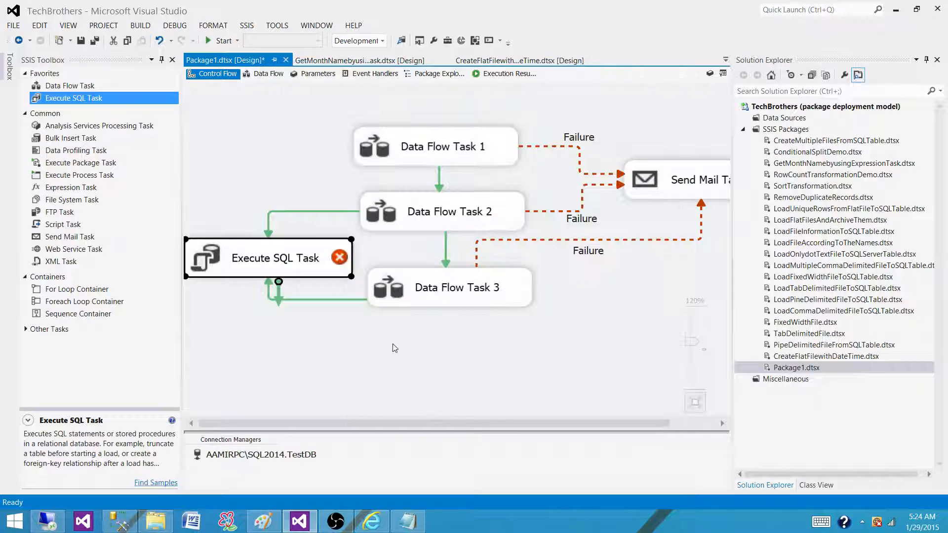
Change the precedence constraint from Data Flow Task 2 to the Execute SQL Task to Failure, keeping Logical AND
double_click(329, 211)
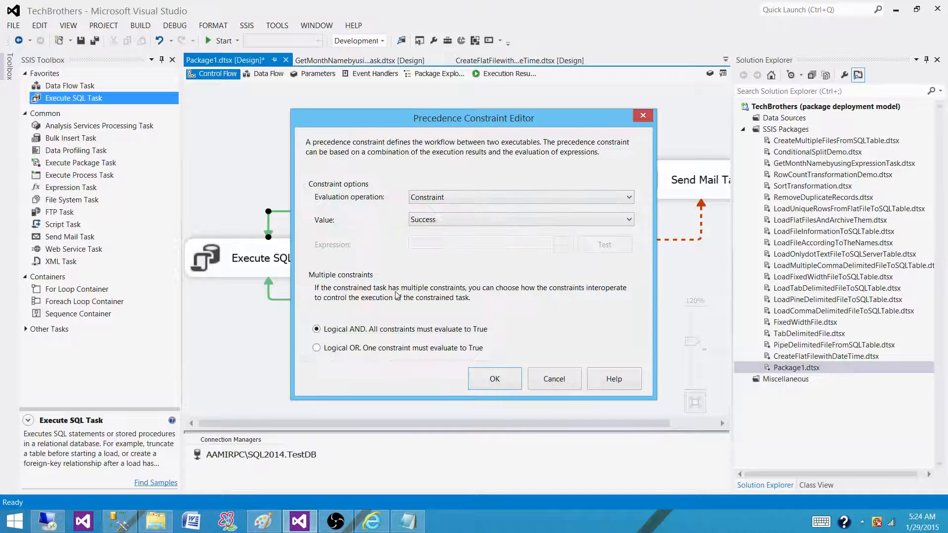
left_click(435, 221)
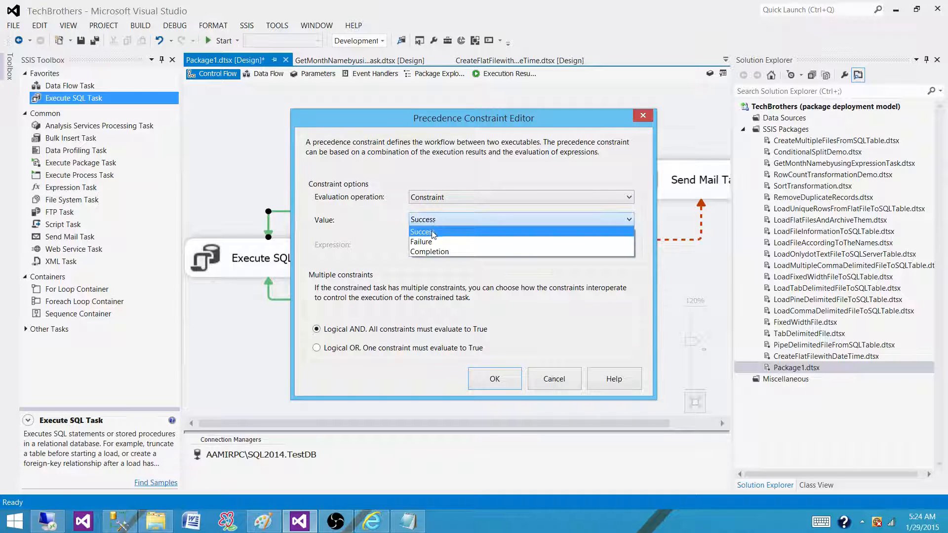
left_click(431, 241)
left_click(511, 383)
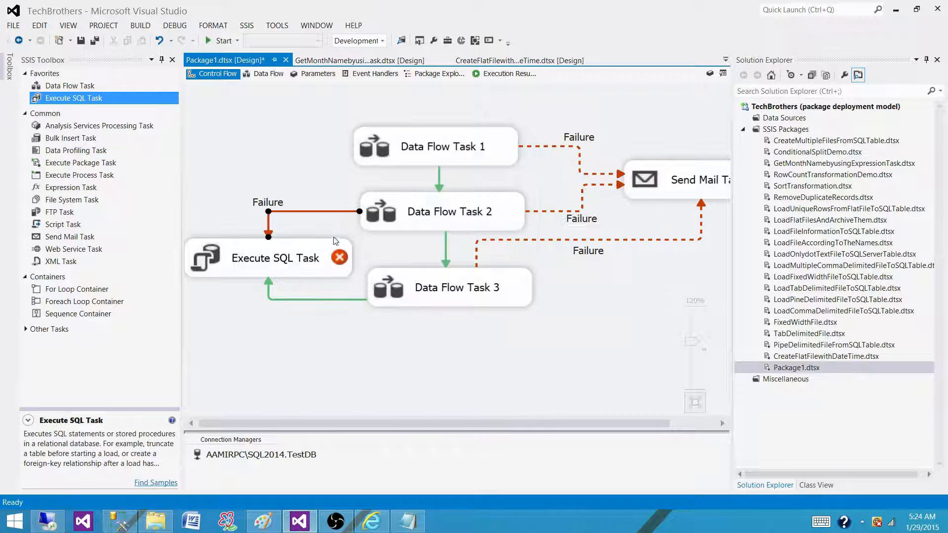
left_click(322, 302)
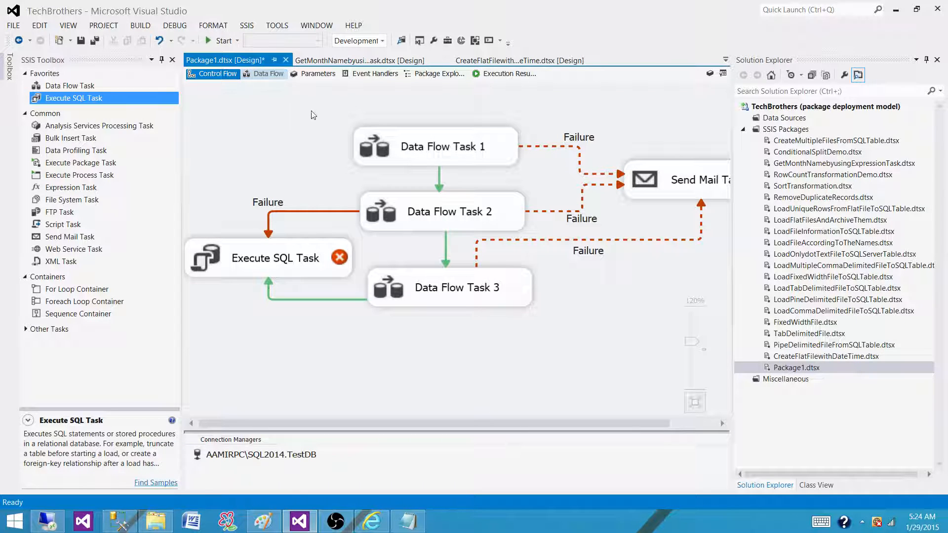
Revisit the OnTaskFailed event handler of Data Flow Task 1 and go back to the control flow
left_click(386, 76)
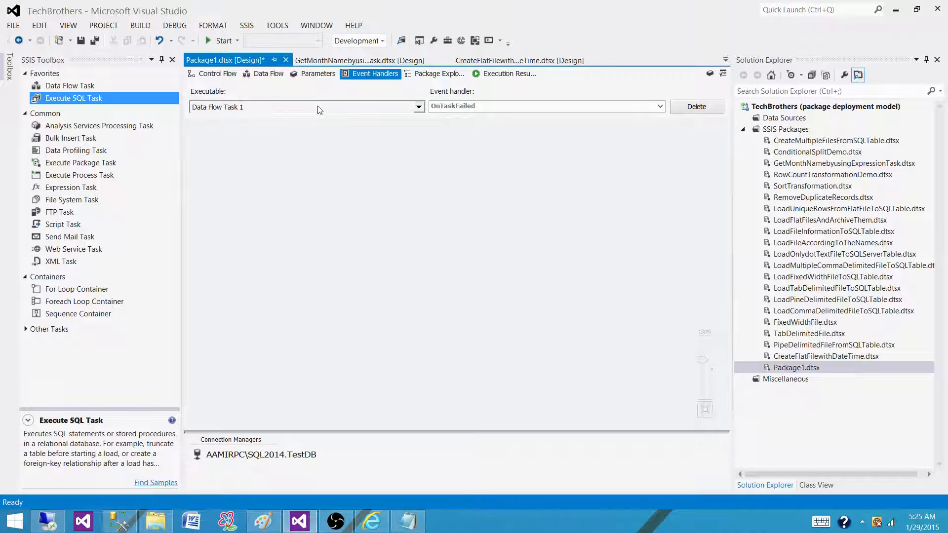
left_click(217, 73)
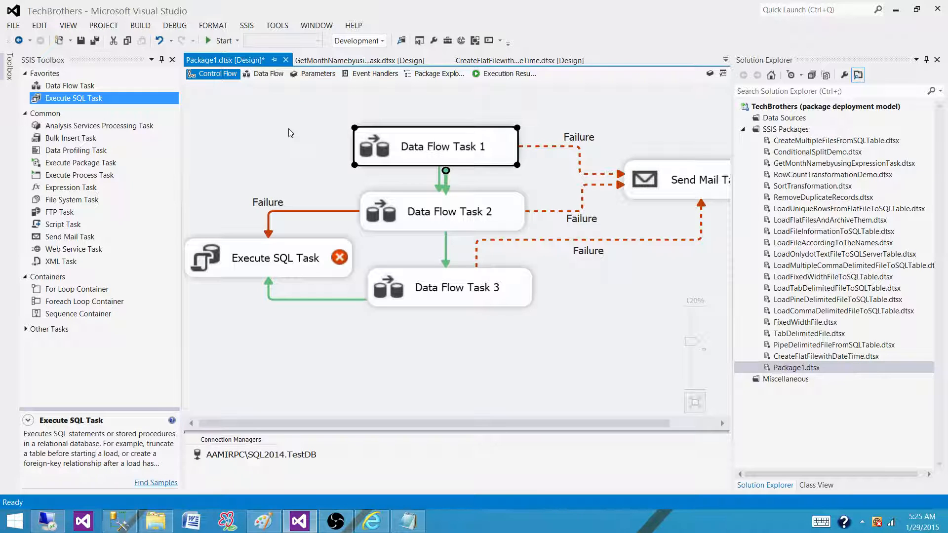